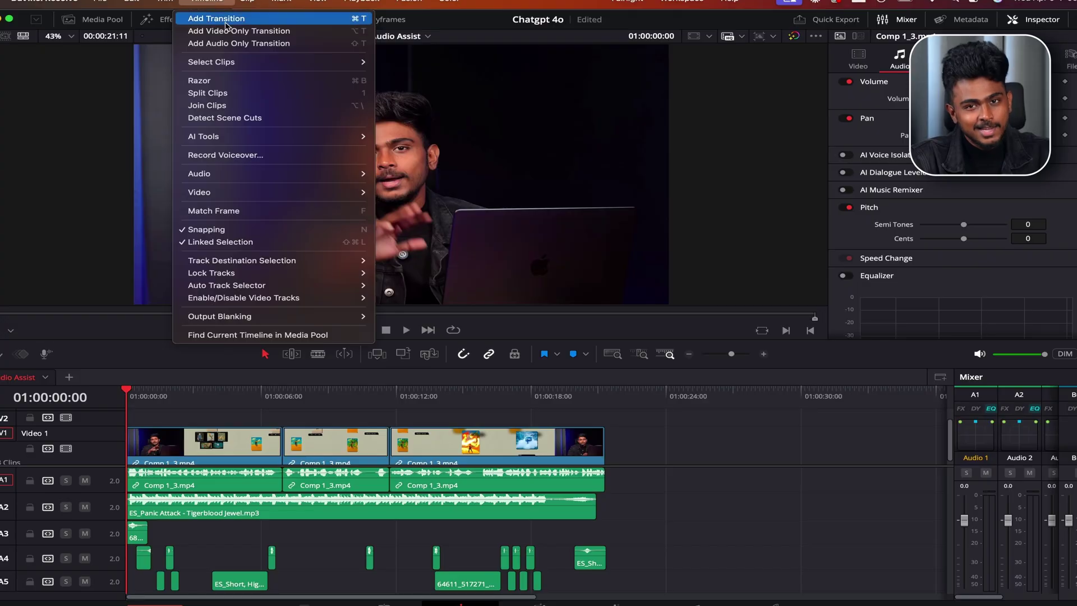
# - Run the AI Audio Assistant on the timeline with the YouTube delivery standard
pyautogui.moveTo(336, 136)
pyautogui.click(380, 137)
pyautogui.click(532, 291)
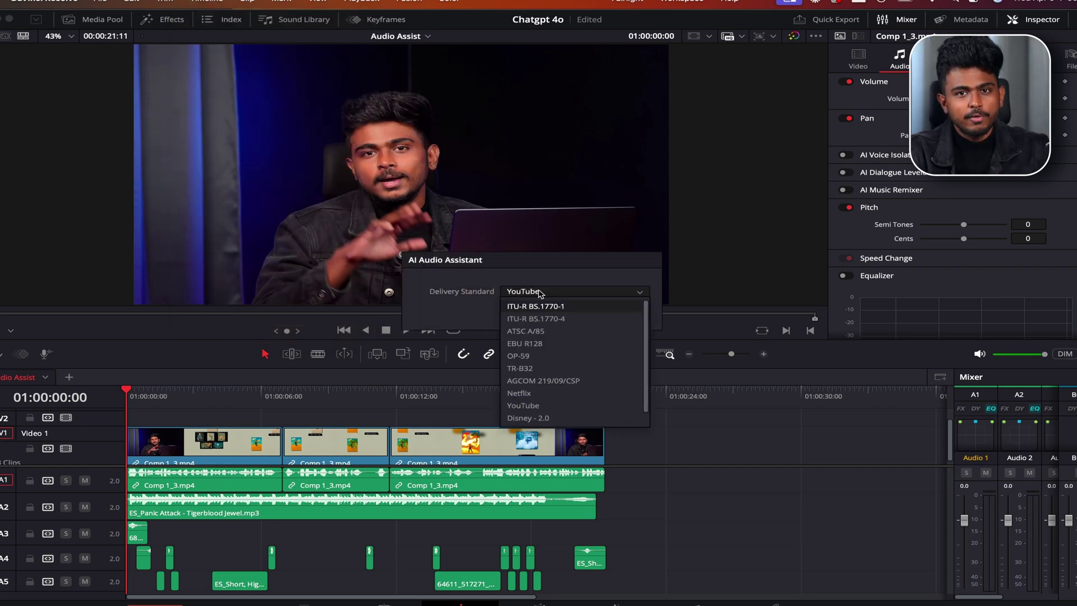
pyautogui.click(547, 406)
pyautogui.click(602, 318)
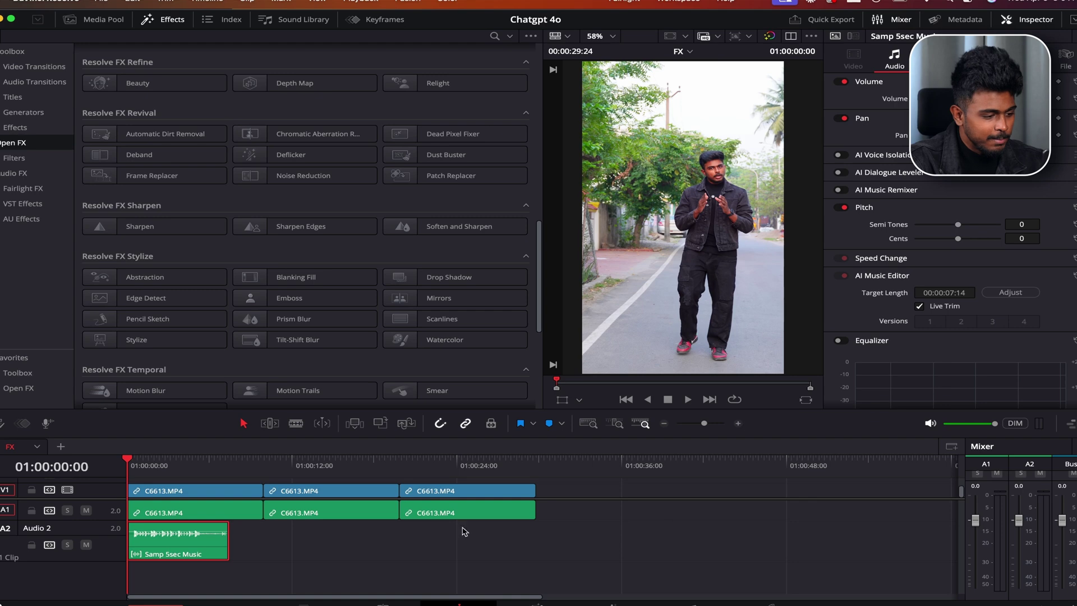
# - Extend the Samp 5sec Music clip to about the end of the video clips using live trim and choose version 2 of the AI music edit
pyautogui.moveTo(227, 541); pyautogui.dragTo(531, 551)
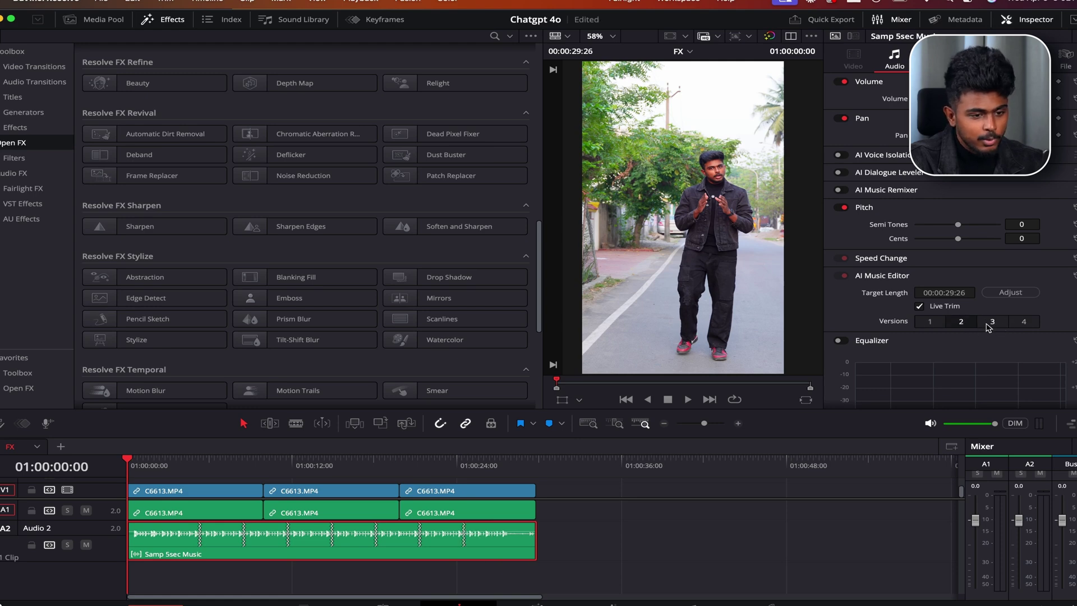
pyautogui.click(962, 323)
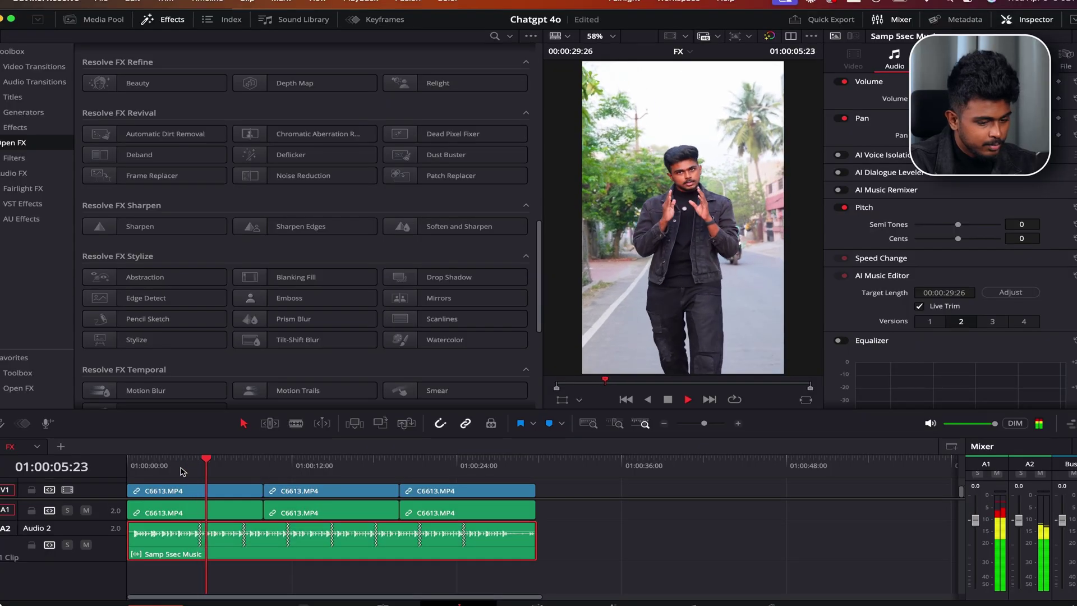
# - Play the extended music clip and examine its edit points up close around 01:00:08 to 01:00:10
pyautogui.press('super+equal')
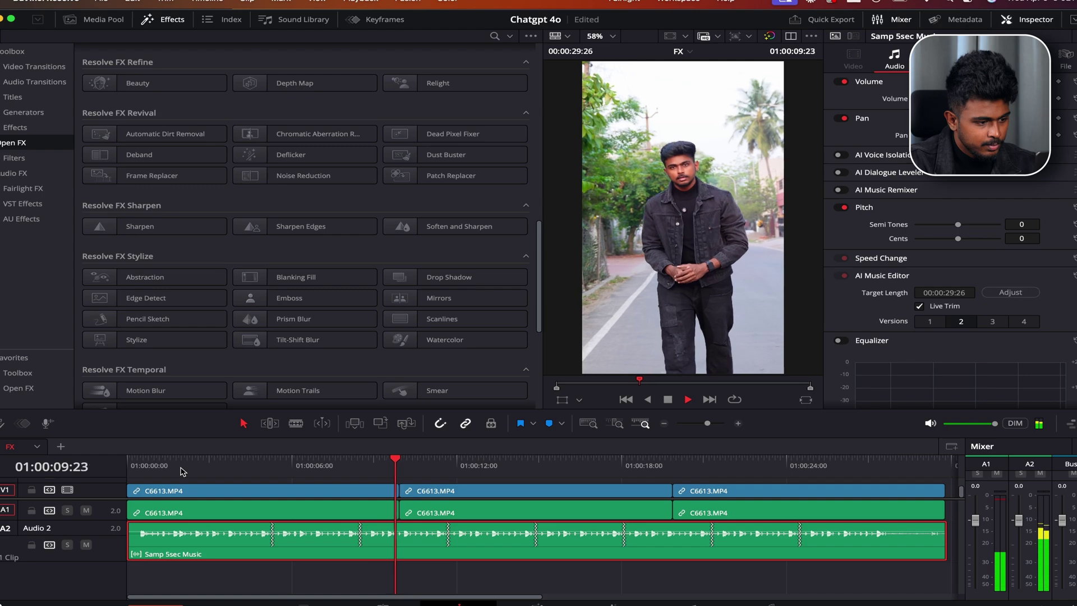
pyautogui.press('space')
pyautogui.press('super+equal')
pyautogui.press('super+equal')
pyautogui.press('super+equal')
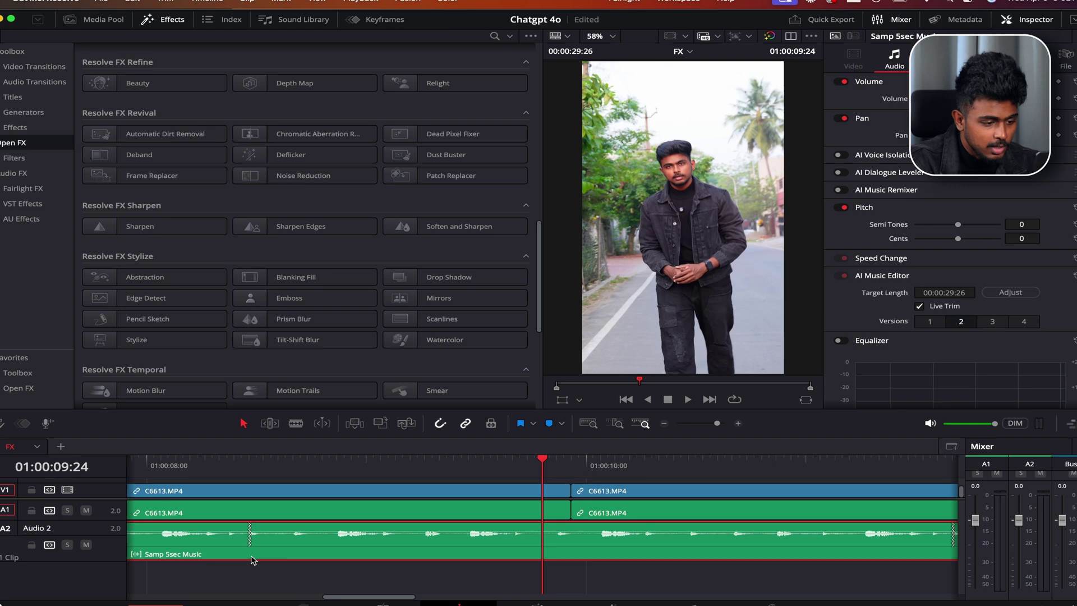
pyautogui.press('super+minus')
pyautogui.moveTo(470, 471); pyautogui.dragTo(452, 469)
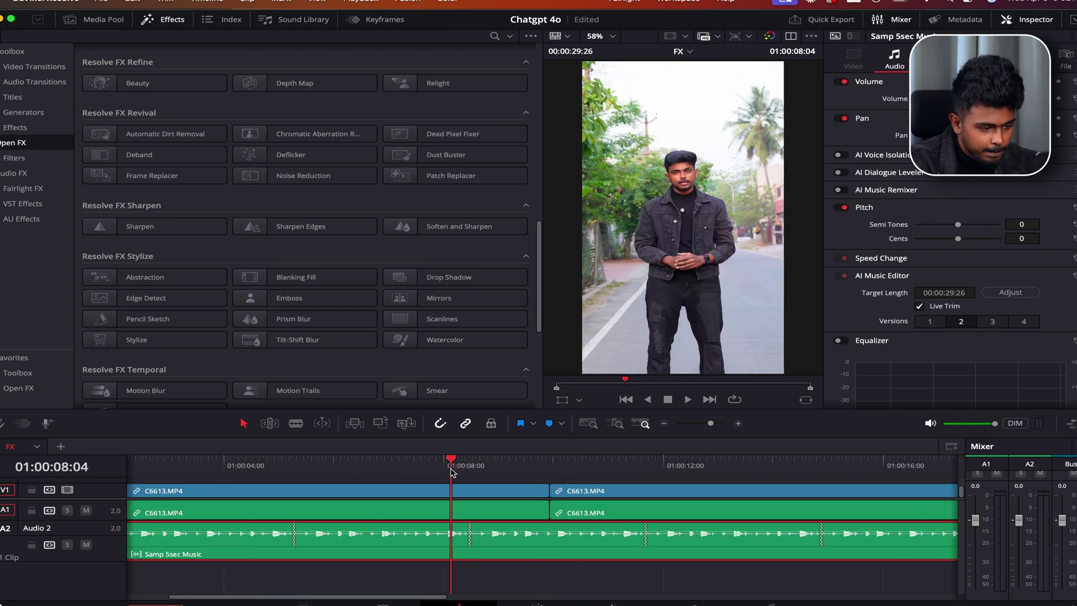
pyautogui.press('space')
pyautogui.press('space')
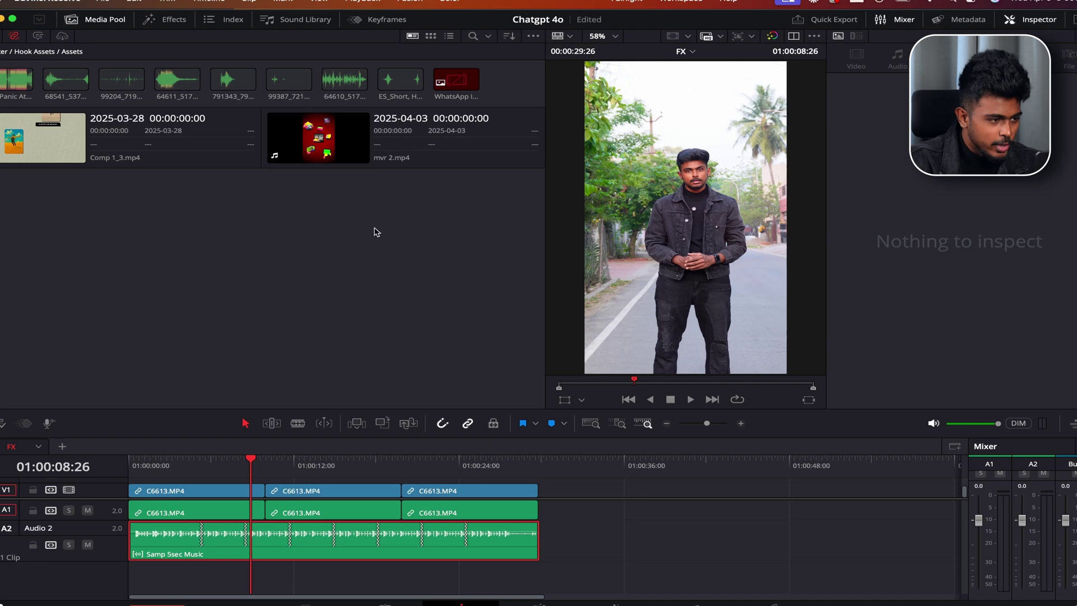
# - Start DaVinci AI Voice Training from the Comp 1_3.mp4 media clip, with voice name MC1 and Better training accuracy
pyautogui.click(135, 131)
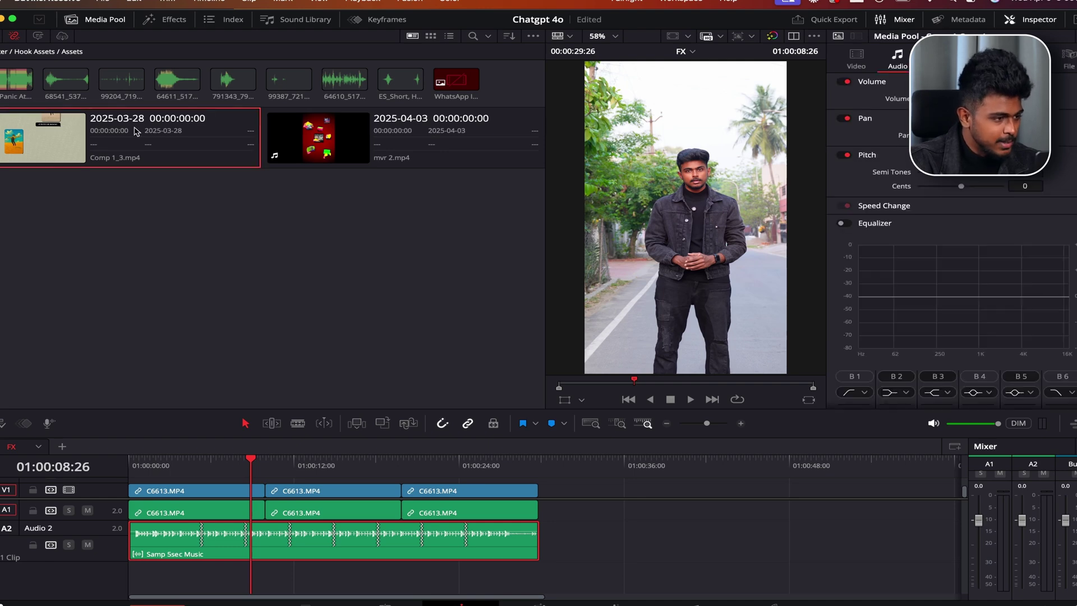
pyautogui.rightClick(135, 131)
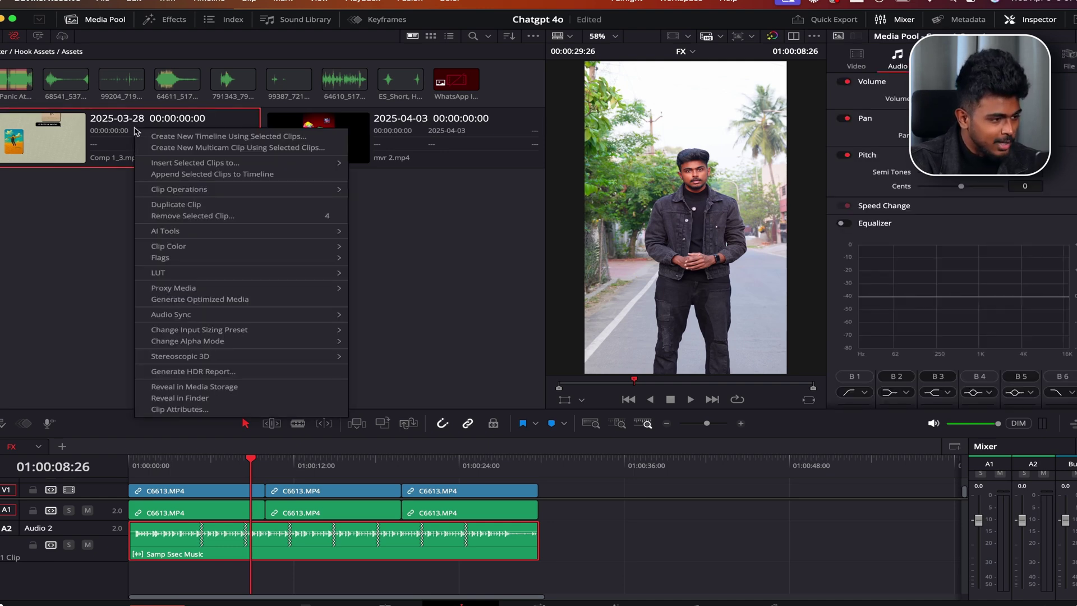
pyautogui.moveTo(209, 234)
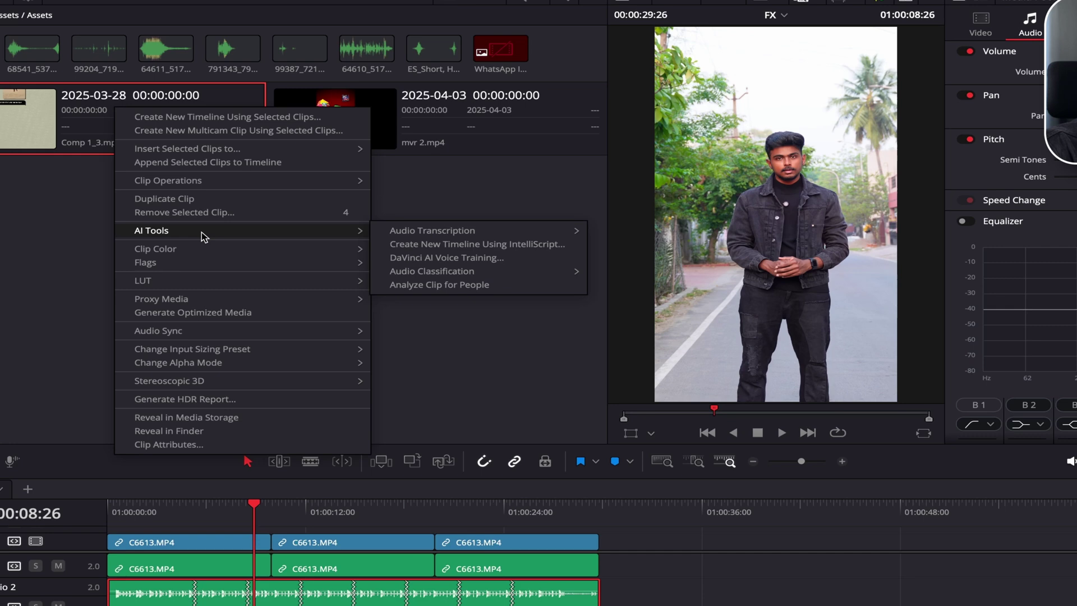
pyautogui.click(457, 258)
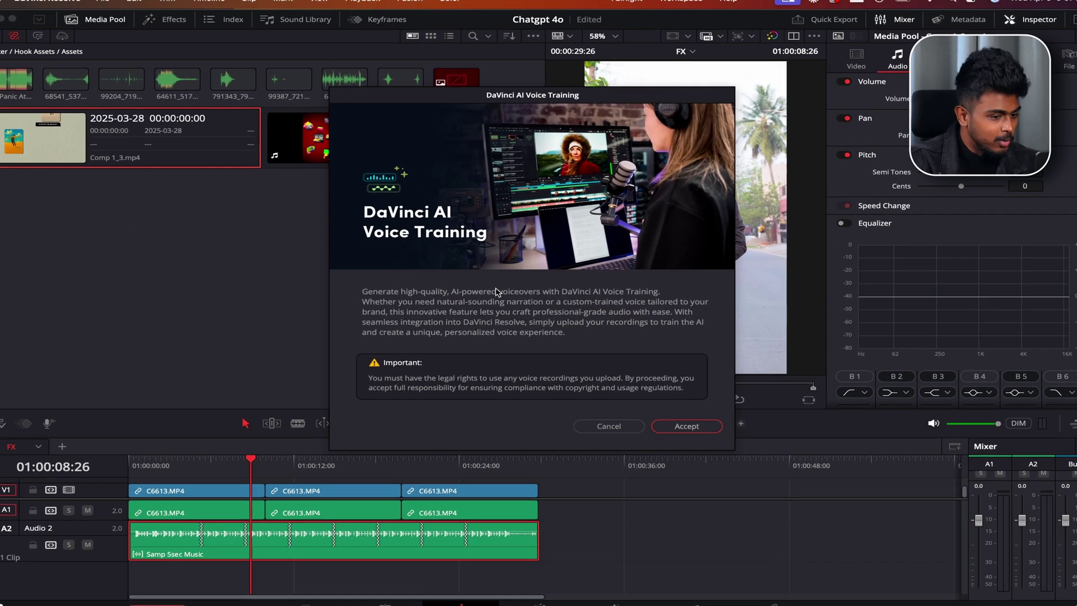
pyautogui.click(711, 428)
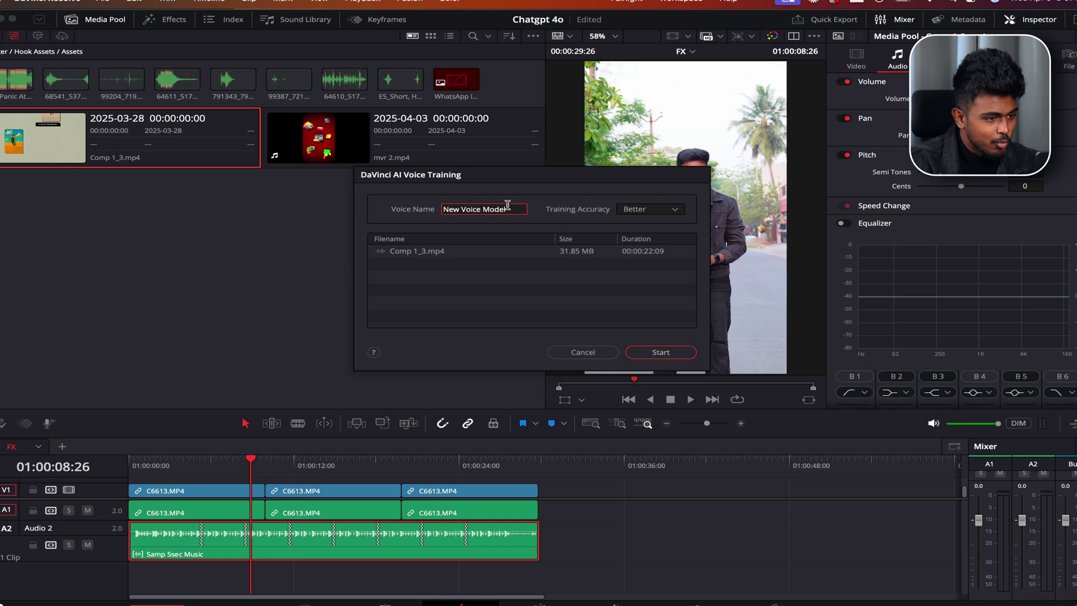
pyautogui.click(637, 210)
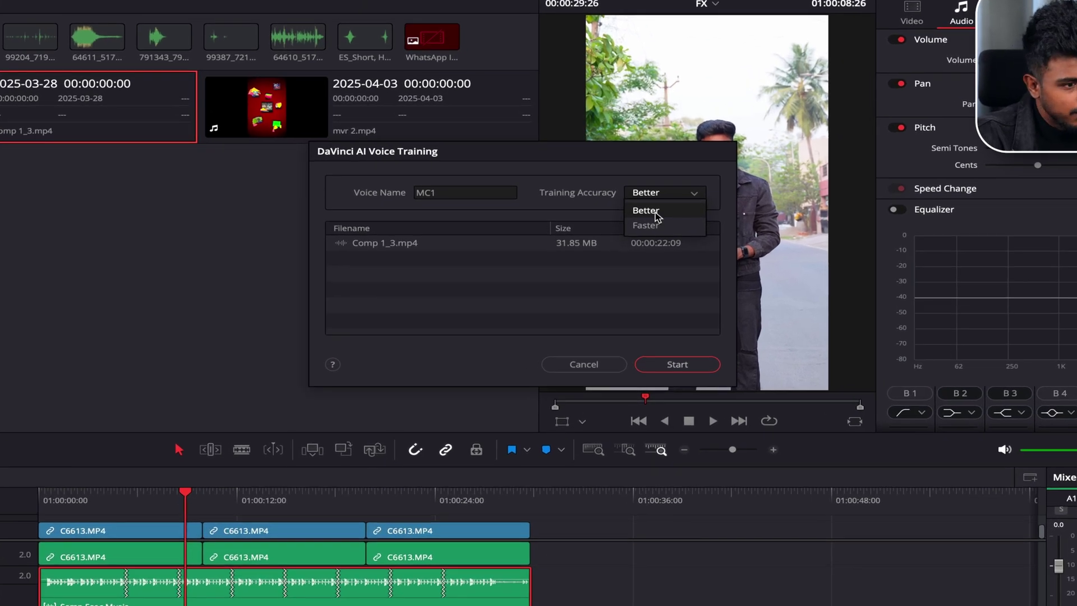
pyautogui.click(673, 364)
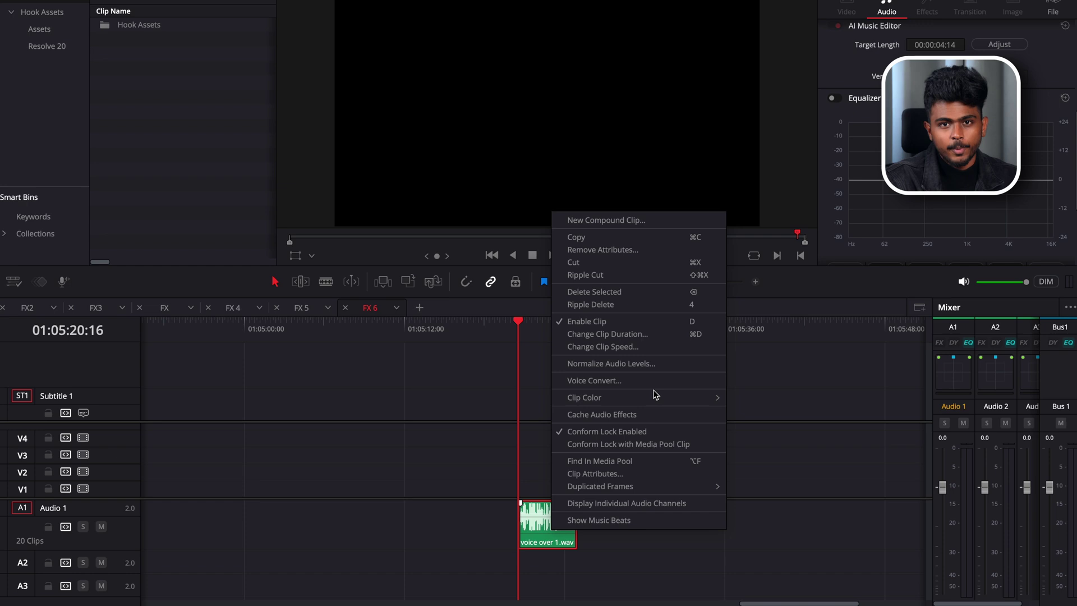
# - Convert the voice over 1.wav clip with AI Voice Convert, rendering in place and re-rendering the existing voice file
pyautogui.click(595, 381)
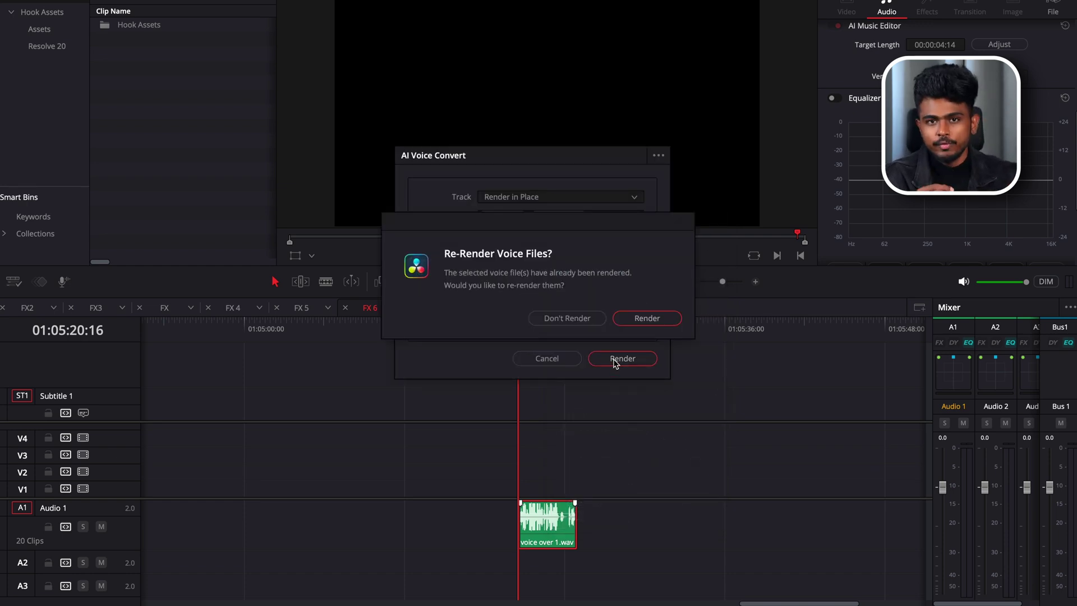
pyautogui.click(646, 318)
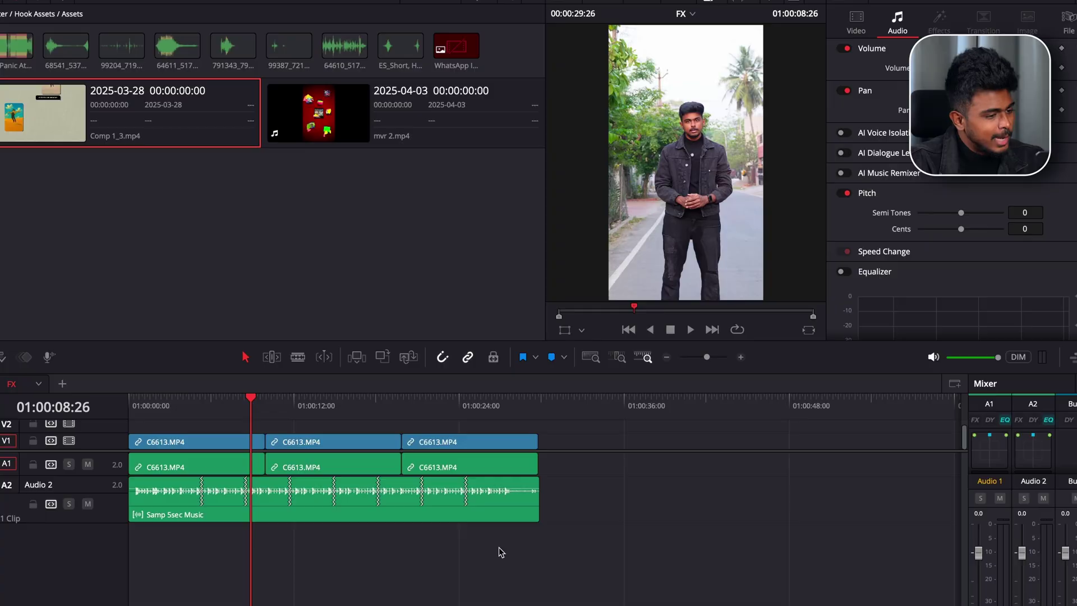
# - Show the music beats on the Samp 5sec Music clip
pyautogui.click(446, 517)
pyautogui.rightClick(441, 517)
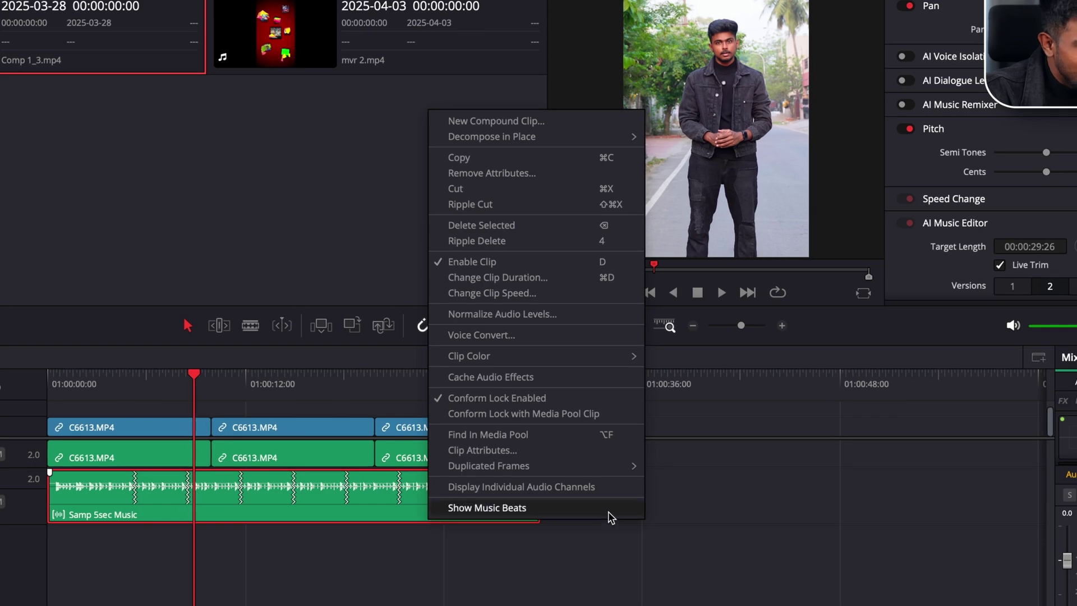
pyautogui.click(608, 507)
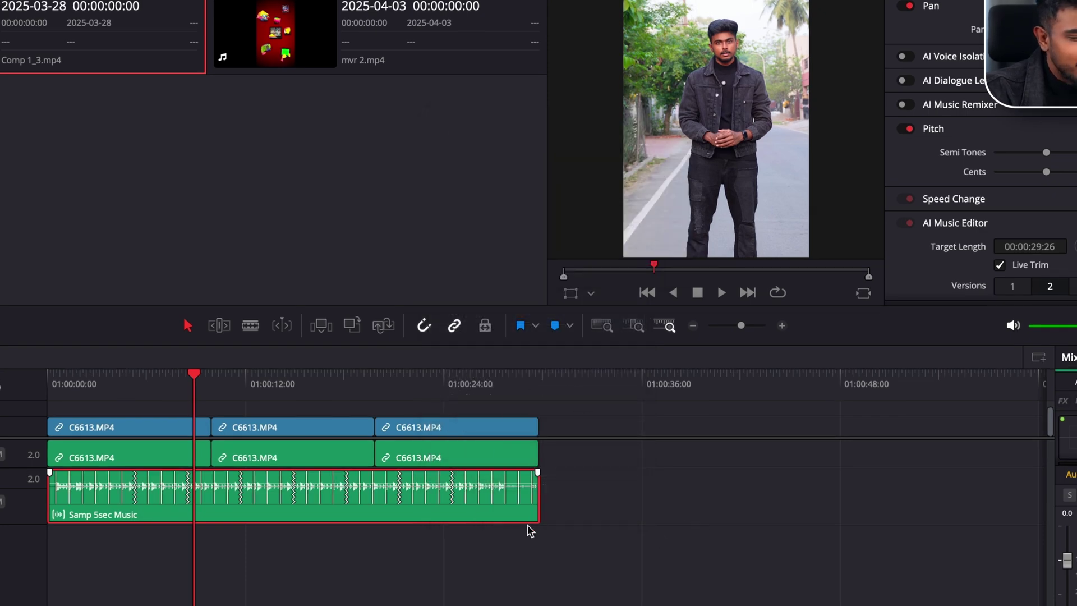
pyautogui.hotkey('shift', 'z')
pyautogui.click(0, 326)
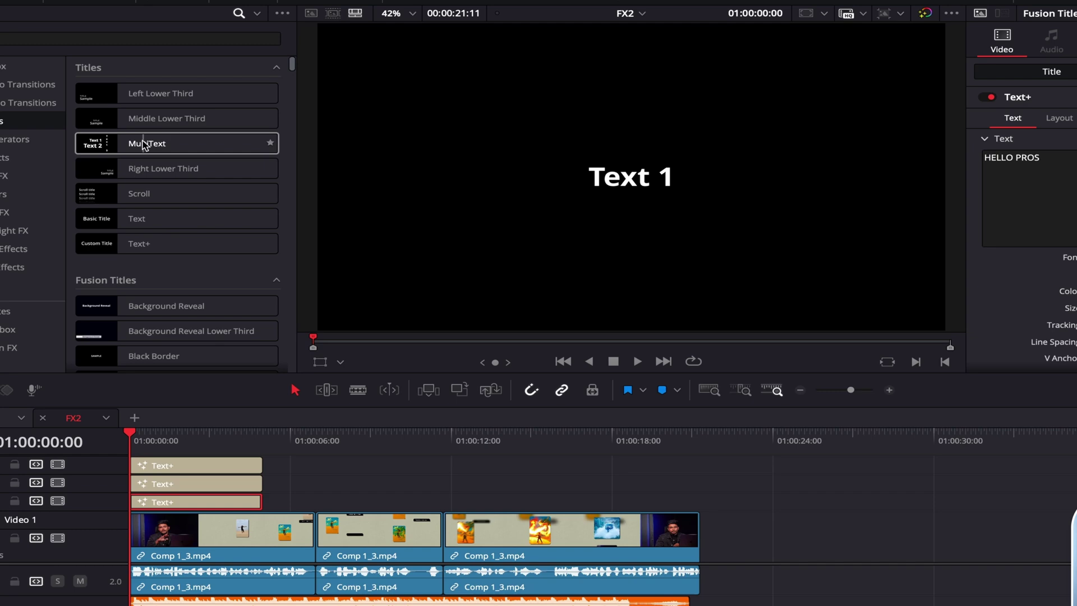
# - Add a MultiText title to the FX2 timeline above the Comp 1_3.mp4 clips
pyautogui.moveTo(145, 146); pyautogui.dragTo(538, 501)
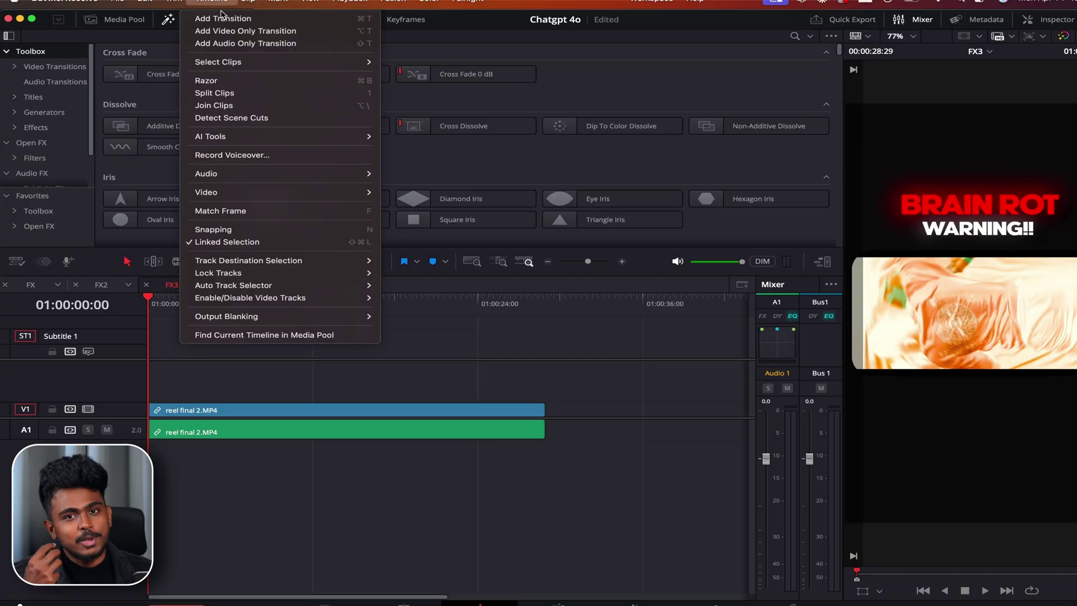
# - Create subtitles from the audio of the FX3 timeline
pyautogui.moveTo(252, 138)
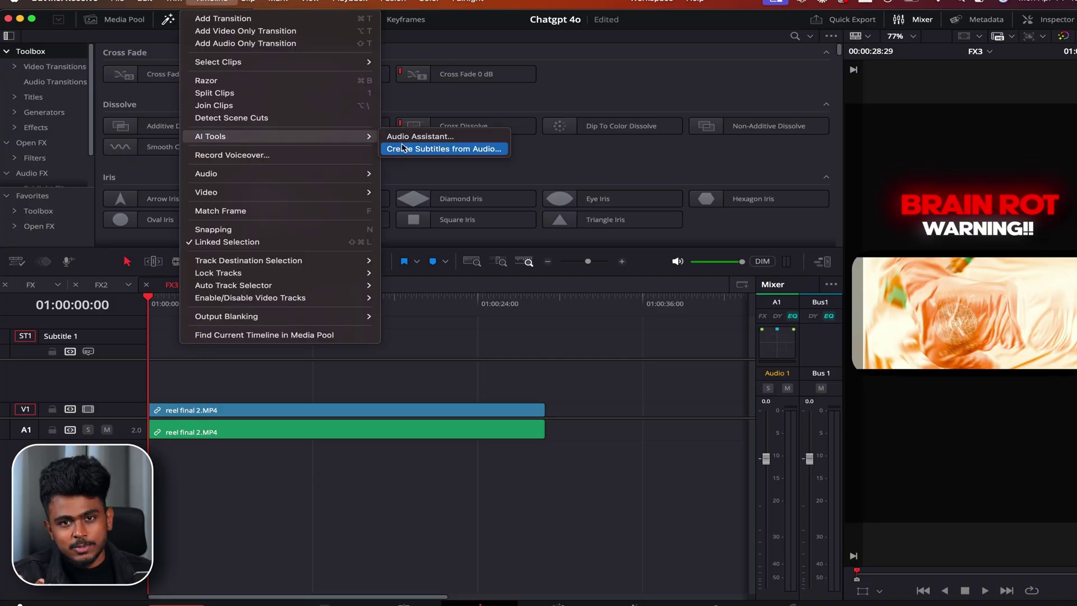
pyautogui.click(432, 147)
pyautogui.click(641, 332)
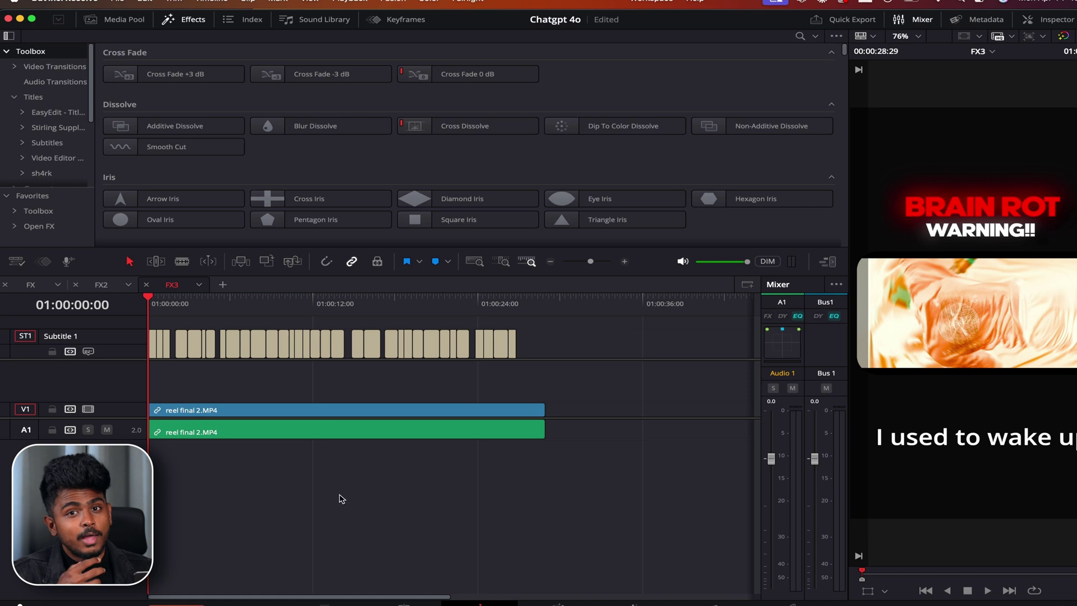
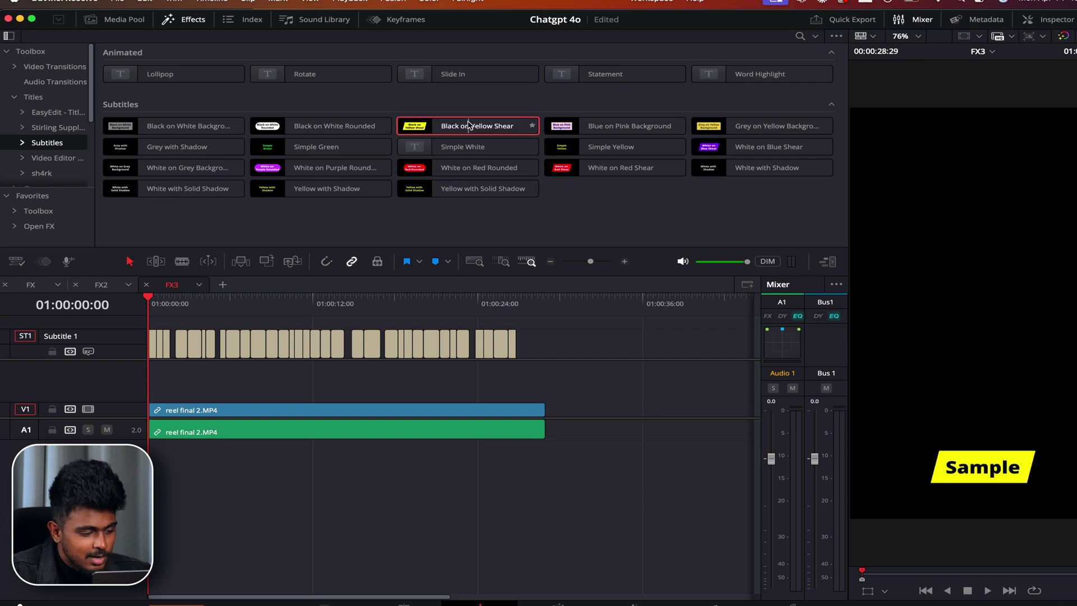
# - Try the Black on Yellow Shear, White on Red Rounded and White on Red Shear styles on the Subtitle 1 track
pyautogui.moveTo(469, 125); pyautogui.dragTo(132, 351)
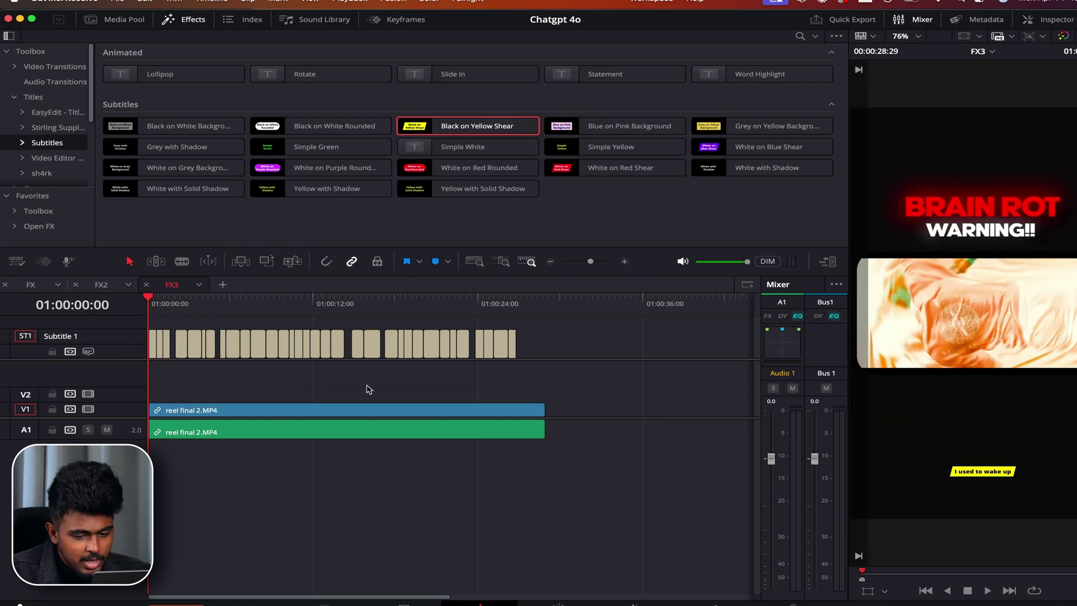
pyautogui.moveTo(136, 344); pyautogui.dragTo(136, 343)
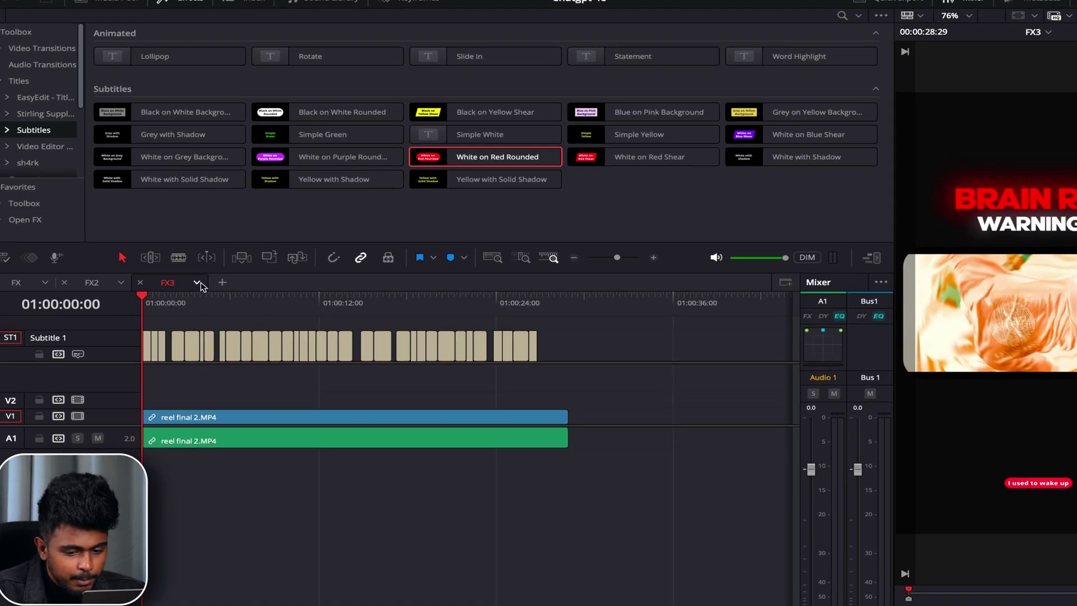
pyautogui.moveTo(614, 167); pyautogui.dragTo(202, 274)
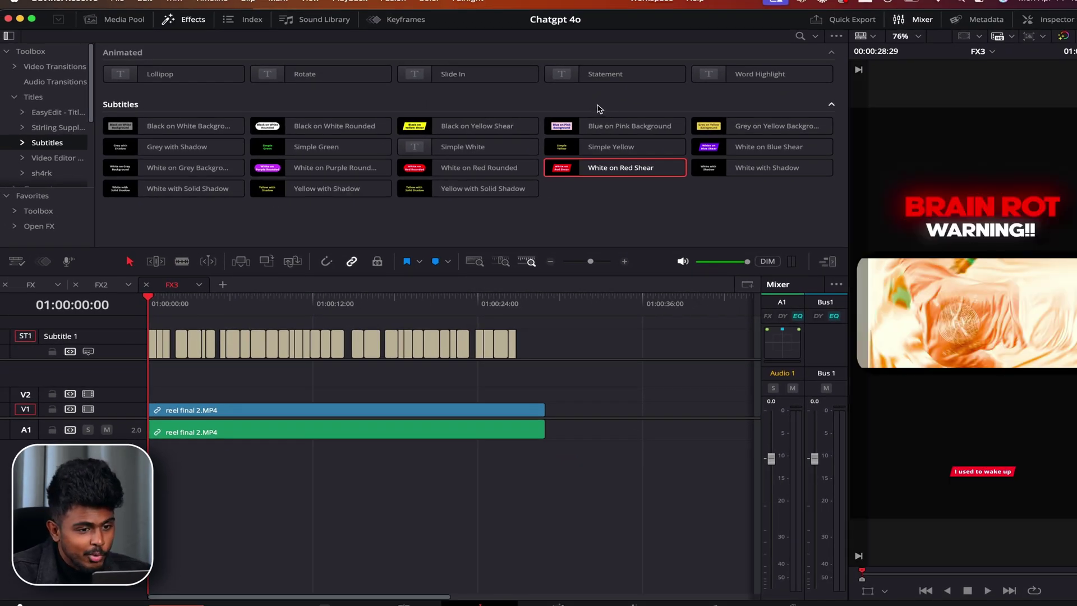
# - Apply the animated Statement style to the Subtitle 1 track and play the timeline from the start
pyautogui.moveTo(603, 74); pyautogui.dragTo(107, 386)
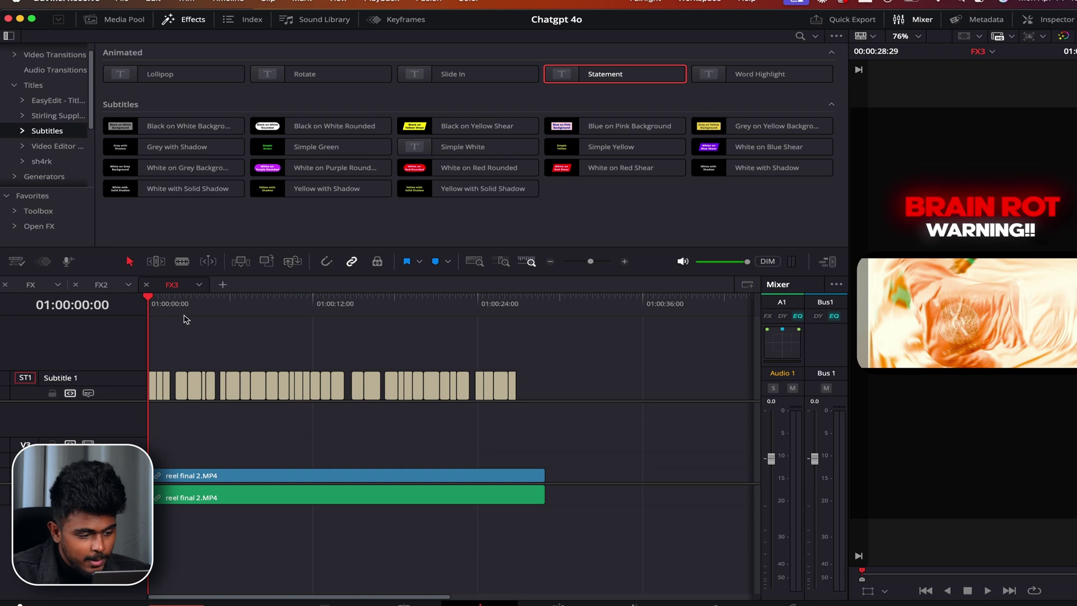
pyautogui.moveTo(149, 308); pyautogui.dragTo(142, 307)
pyautogui.press('space')
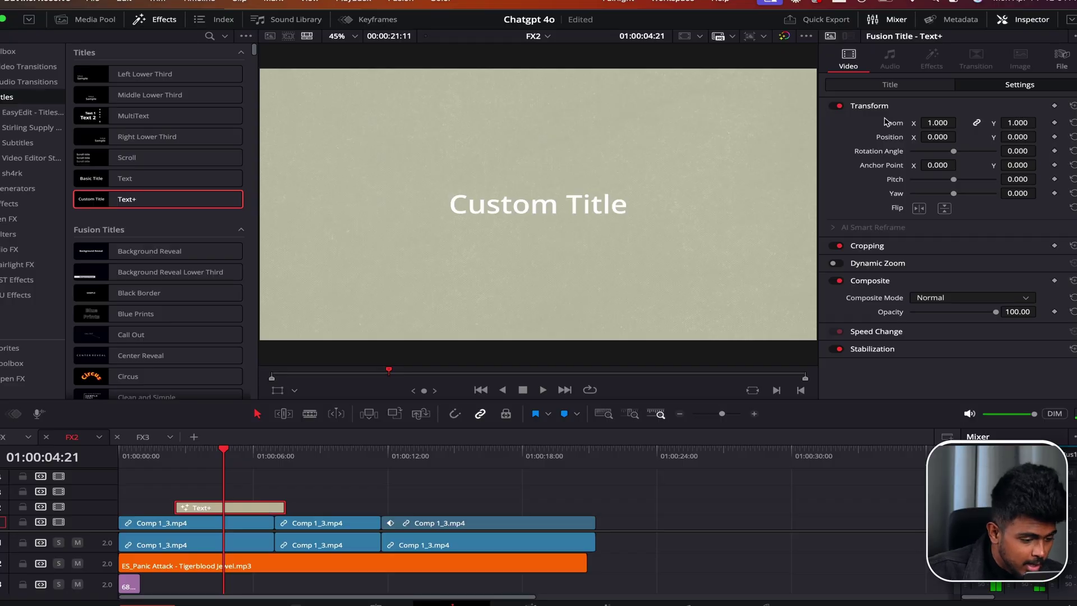
# - Replace the Text+ title's text with the paragraph beginning "As you have seen in the thumbnail" and set its layout type to Text Box
pyautogui.click(880, 85)
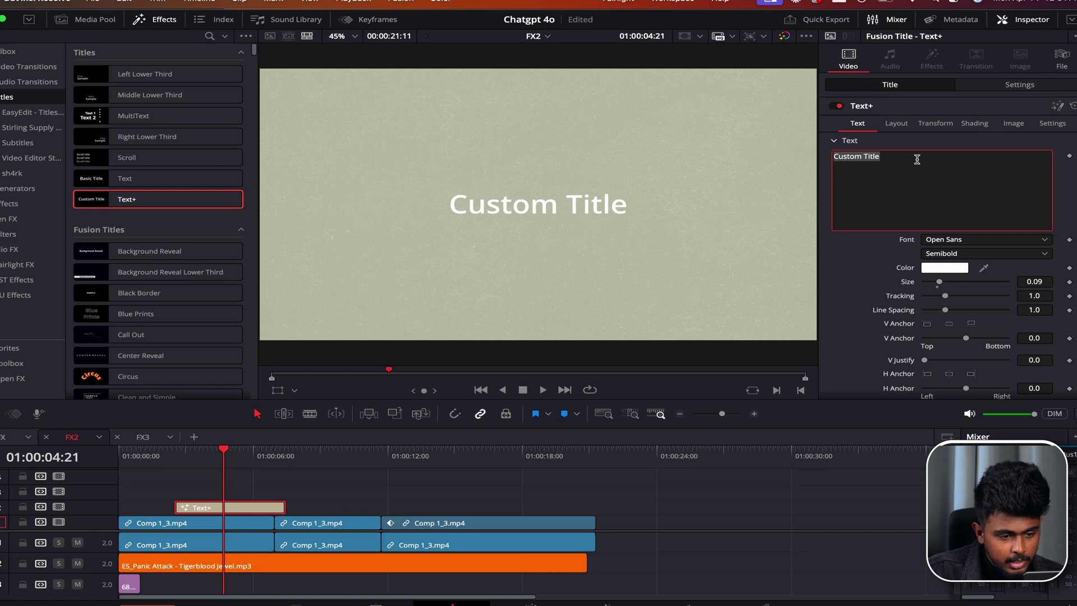
pyautogui.write('As you have seen in the thumbnail, I got this completely FREE of cost. You guys may wonder how the fuck these biggest international tech event sponsored a free ticket to A Creator like me sitting in chennai, India.')
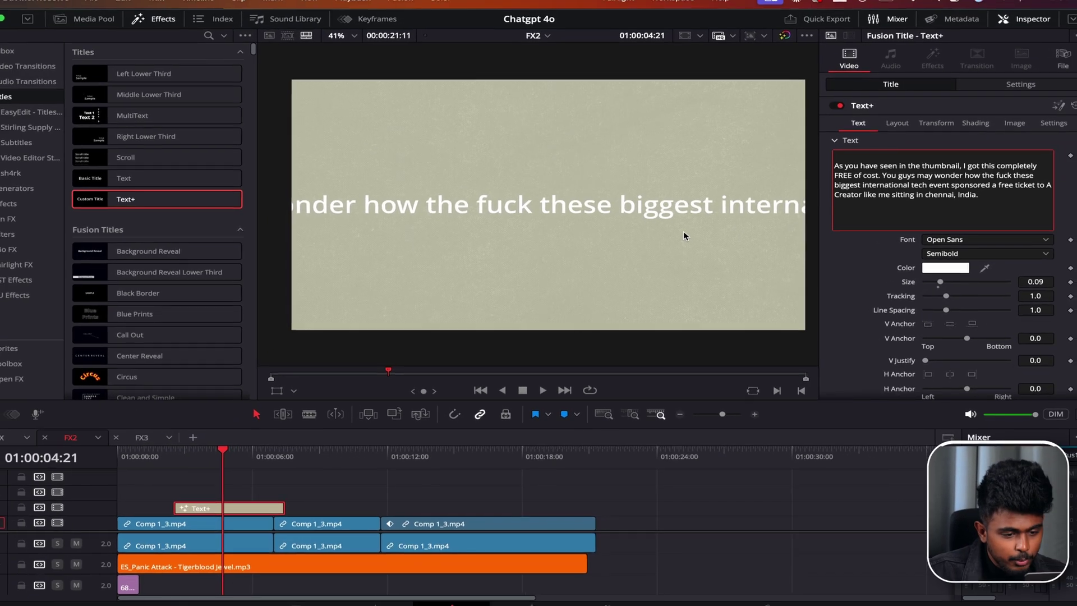
pyautogui.click(896, 123)
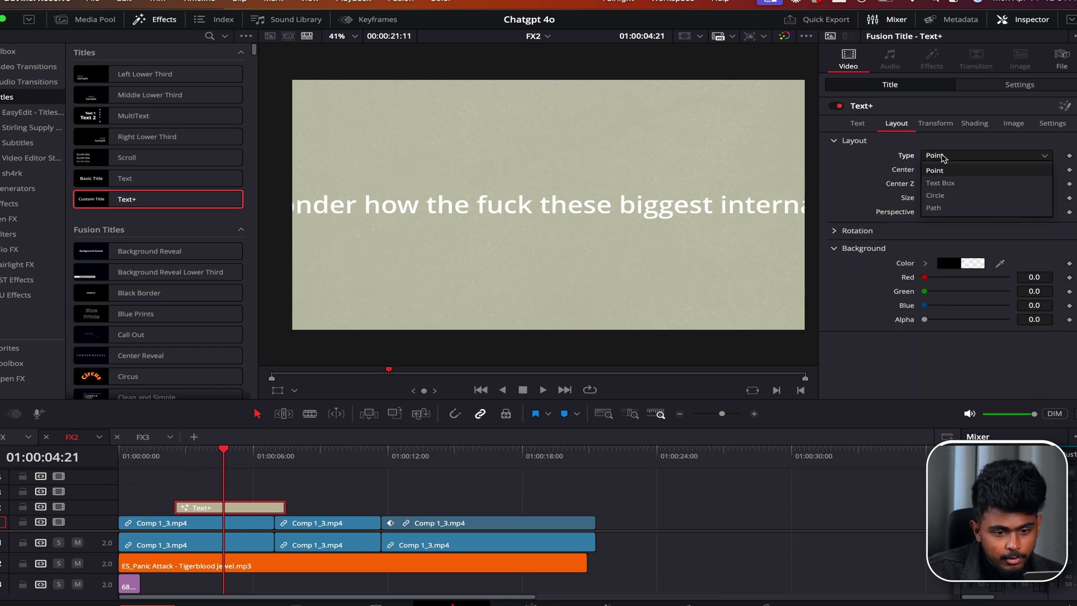
pyautogui.click(948, 183)
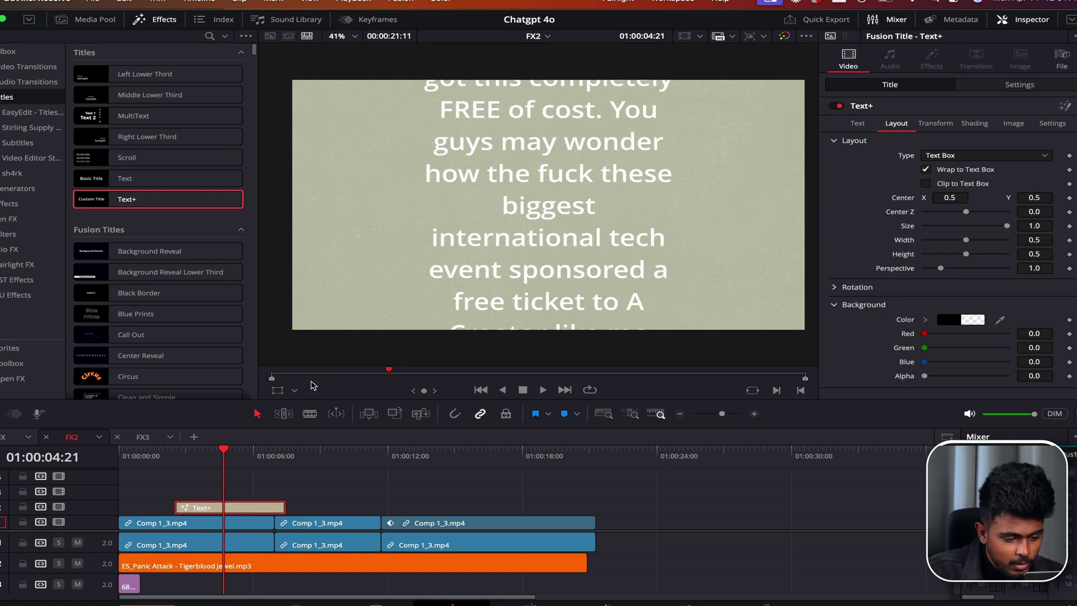
# - Turn on the viewer's on-screen text box controls and resize the title's text box to about 0.96 width and 0.45 height
pyautogui.click(294, 390)
pyautogui.click(302, 469)
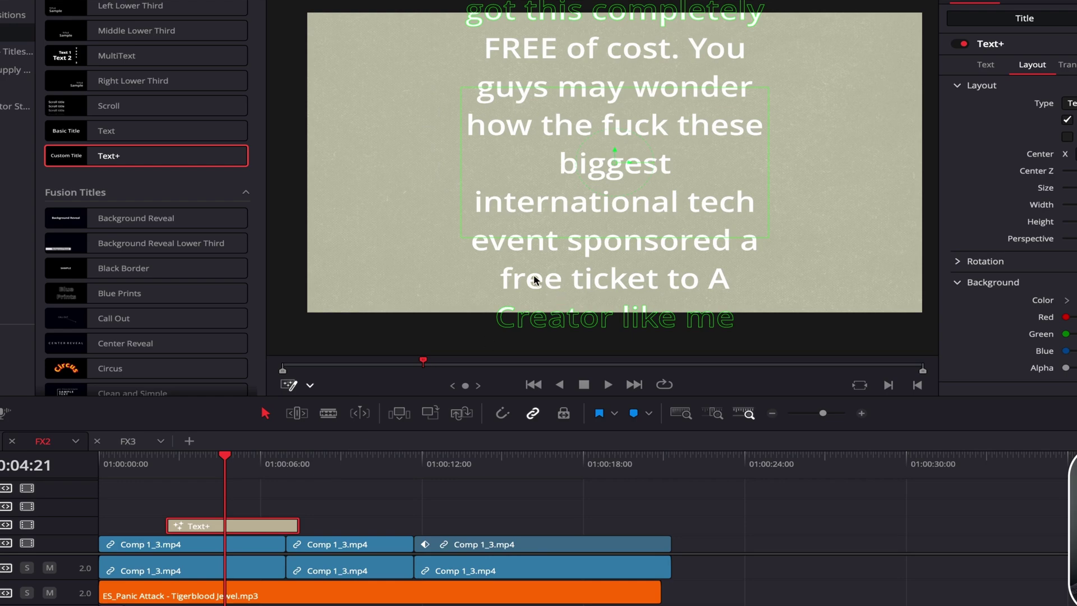
pyautogui.moveTo(767, 162); pyautogui.dragTo(838, 169)
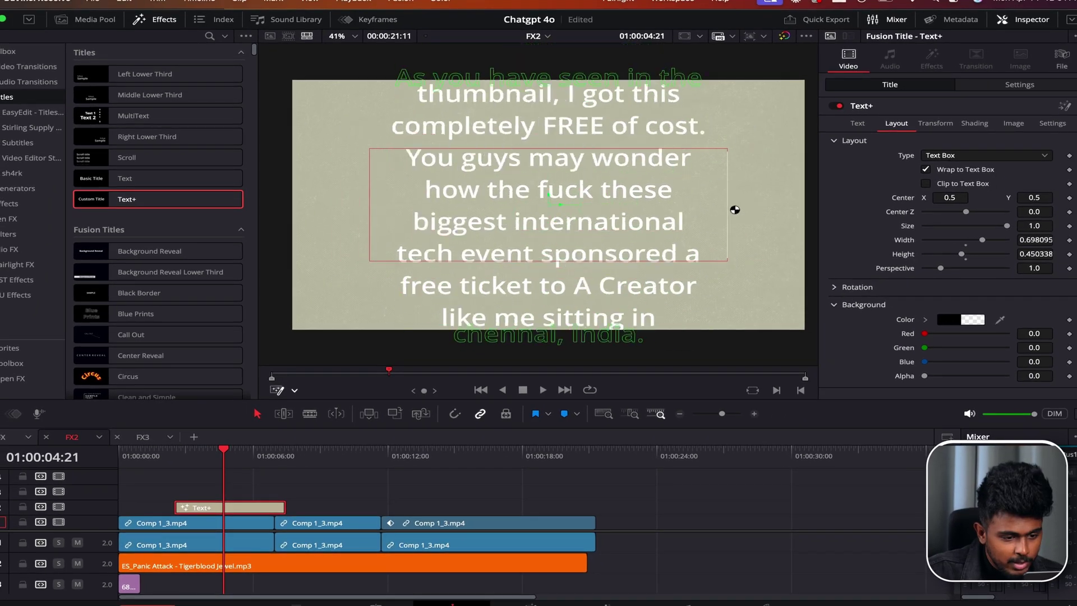
pyautogui.moveTo(734, 209); pyautogui.dragTo(797, 222)
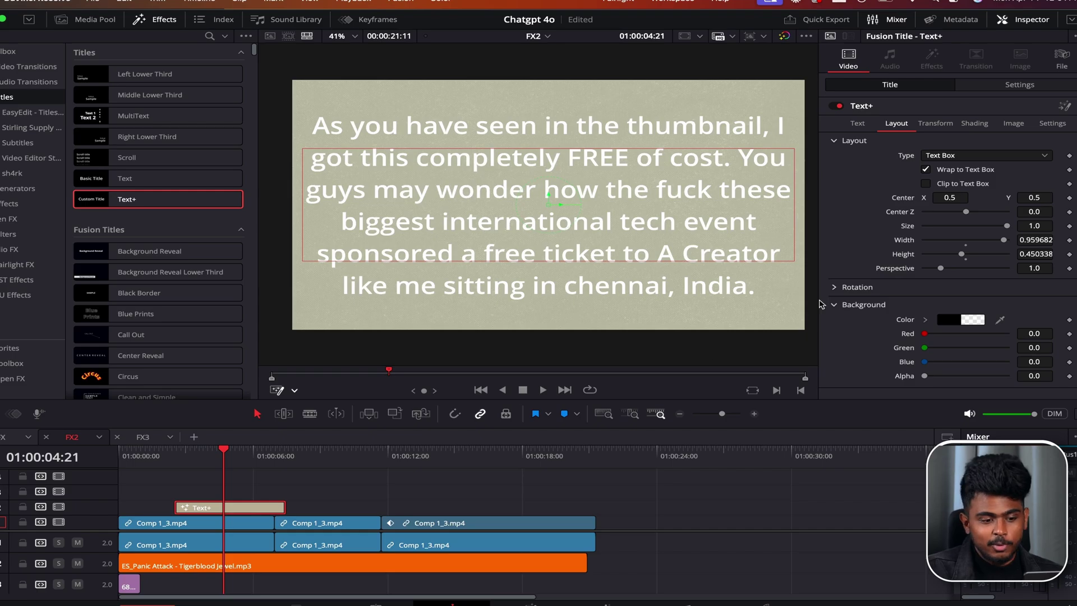